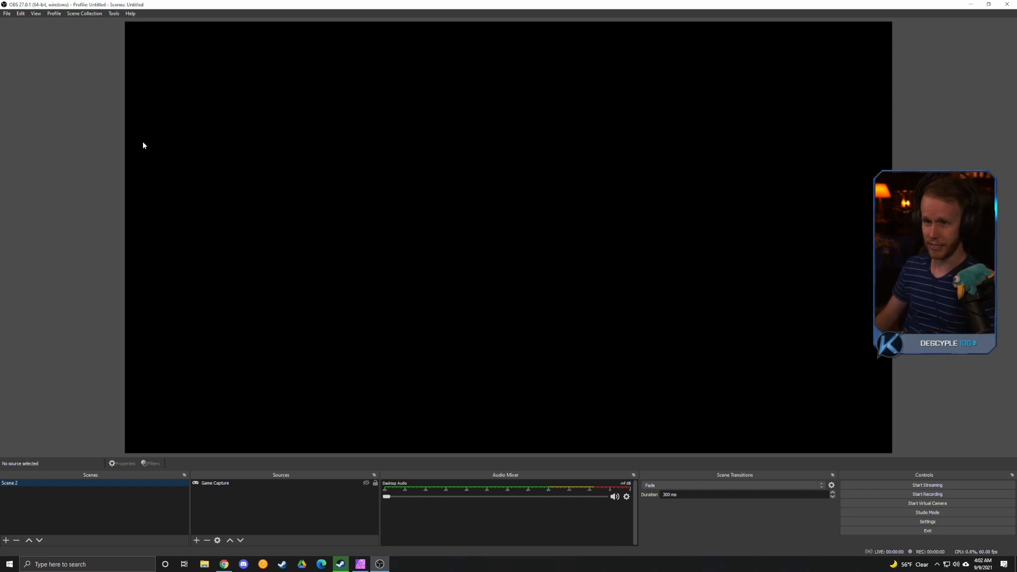
Open the Output settings and set the output mode to Advanced
{"action": "left_click", "coordinate": [8, 15]}
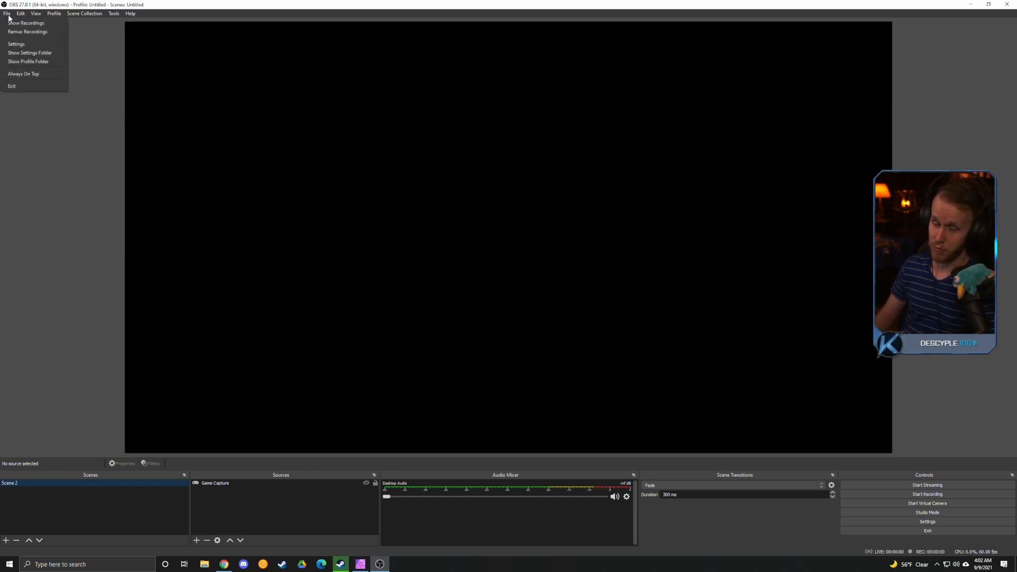
{"action": "left_click", "coordinate": [15, 46]}
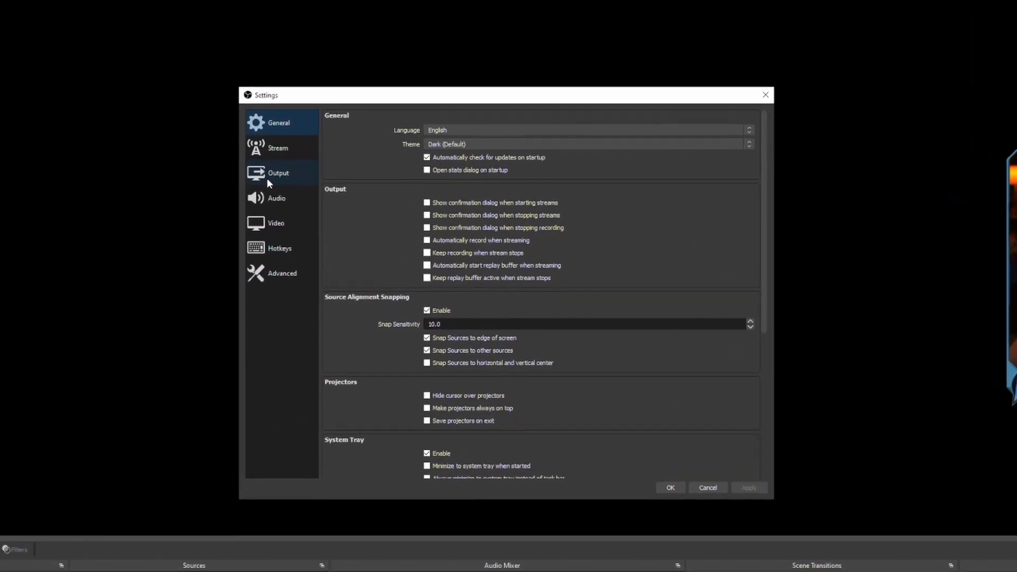
{"action": "left_click", "coordinate": [270, 180]}
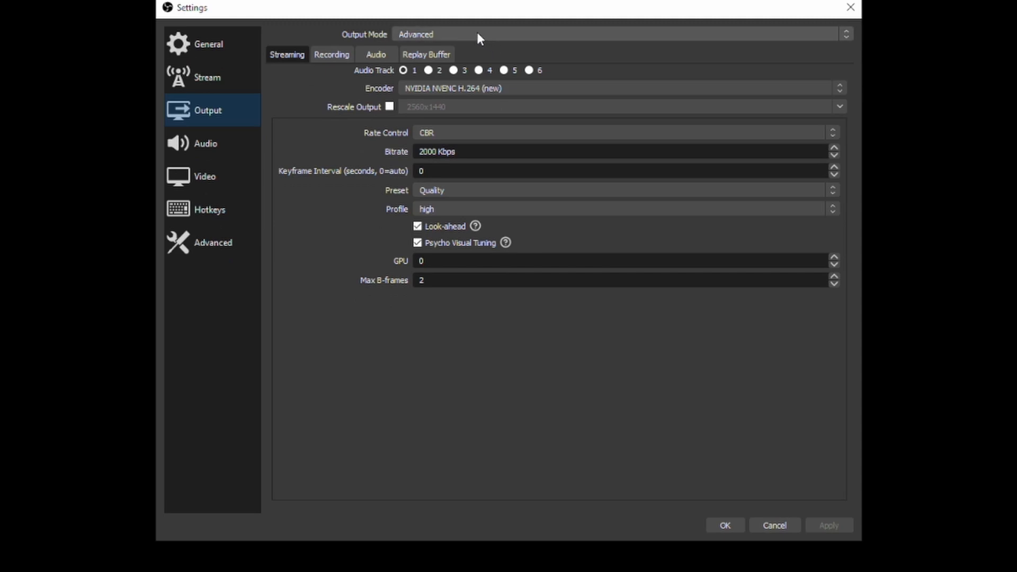
{"action": "left_click", "coordinate": [498, 33]}
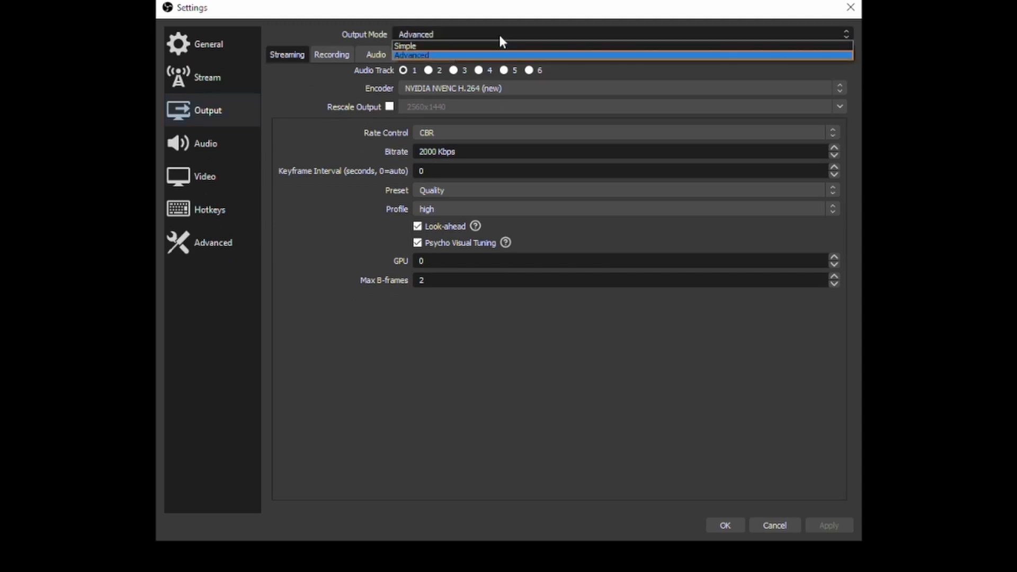
{"action": "left_click", "coordinate": [497, 39]}
{"action": "left_click", "coordinate": [497, 42]}
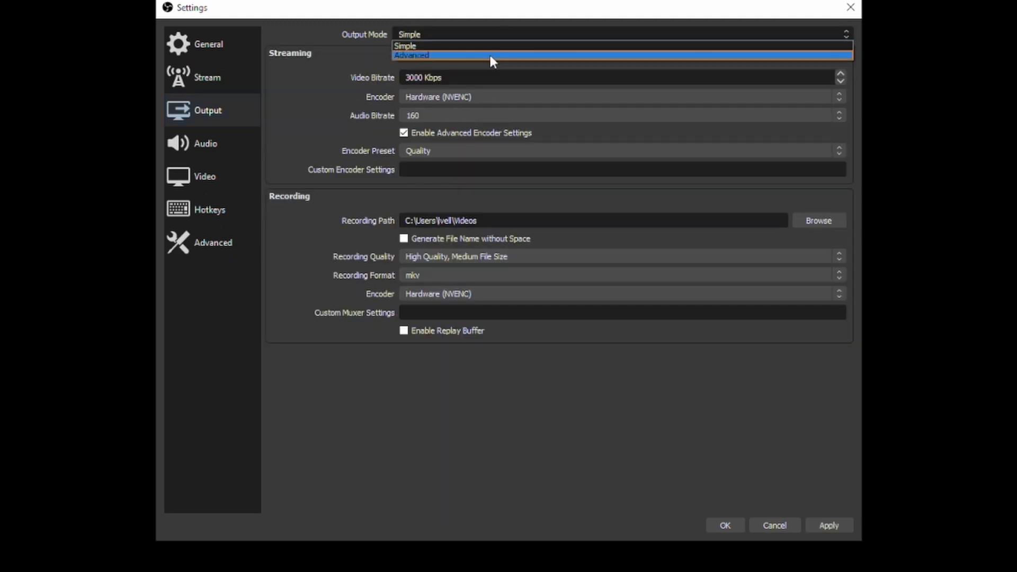
{"action": "left_click", "coordinate": [489, 53]}
Open the Recording output settings and review the available recording formats
{"action": "left_click", "coordinate": [339, 58]}
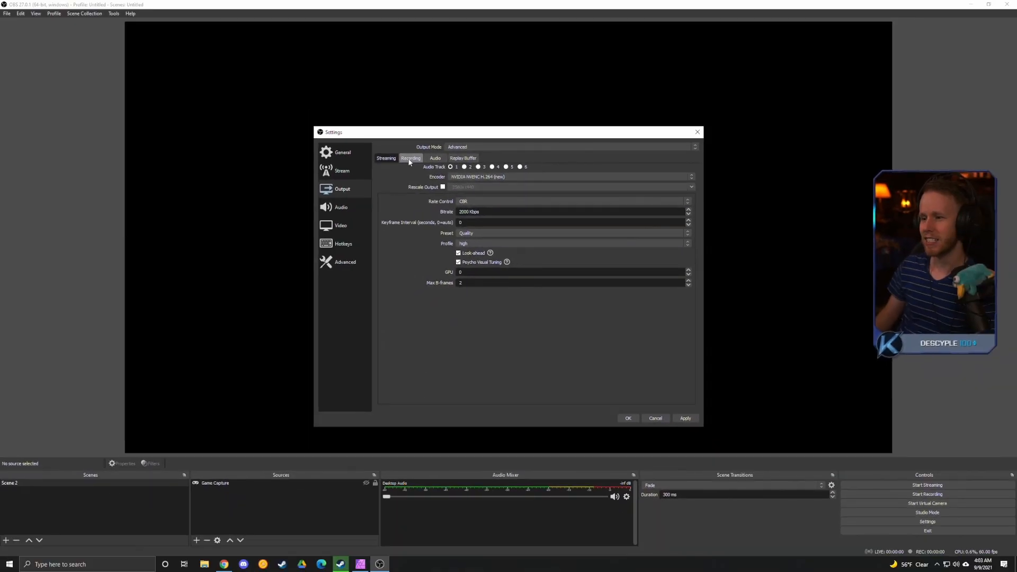
{"action": "left_click", "coordinate": [371, 107]}
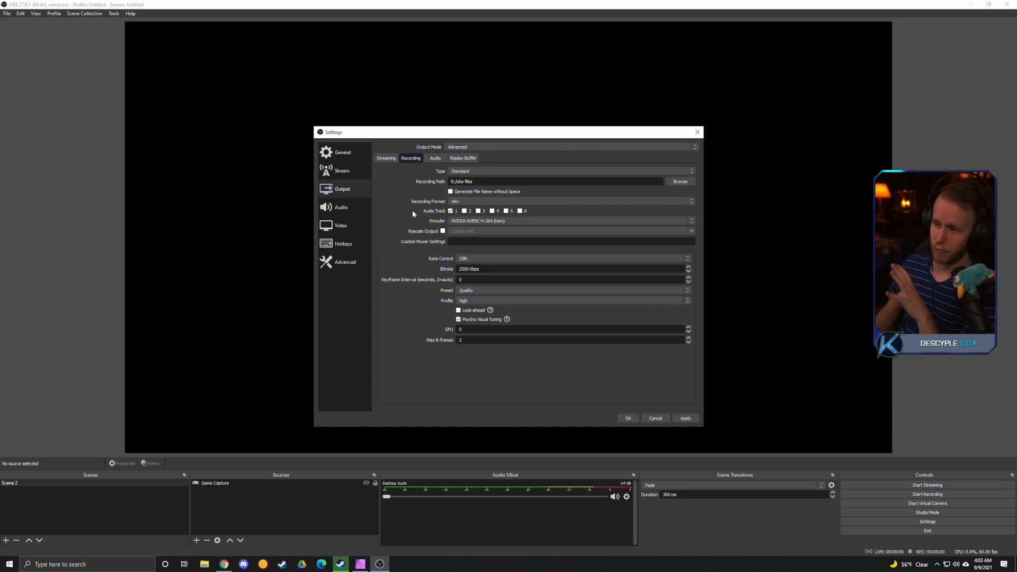
{"action": "left_click", "coordinate": [458, 161]}
{"action": "left_click", "coordinate": [408, 160]}
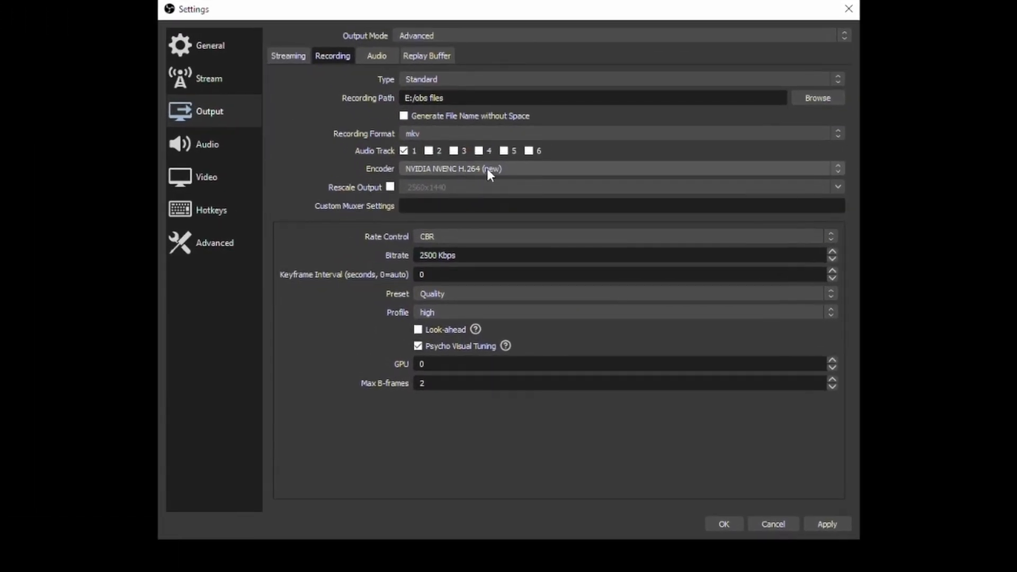
{"action": "left_click", "coordinate": [493, 197]}
{"action": "left_click", "coordinate": [492, 197]}
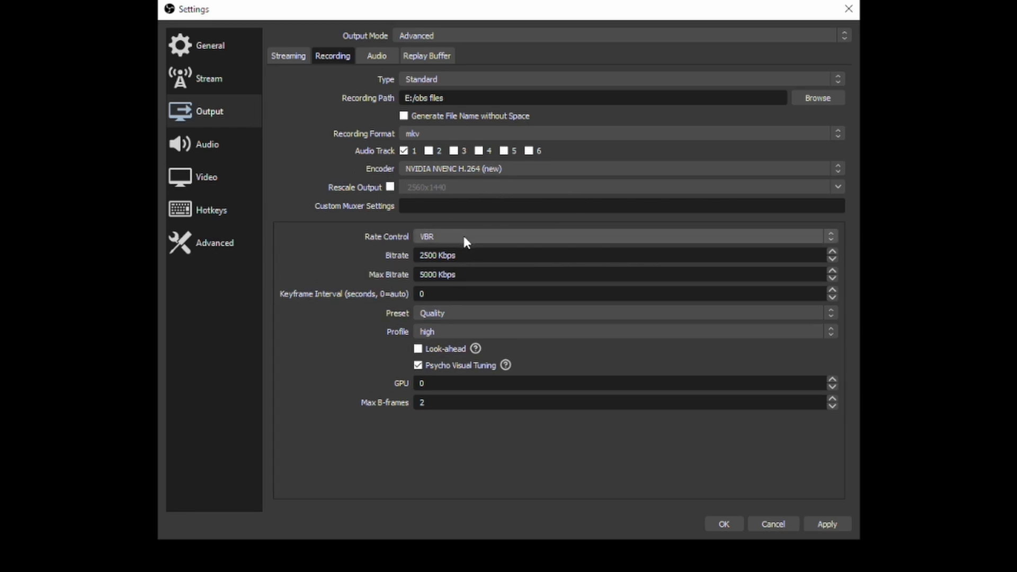
Set the recording rate control to VBR with a maximum bitrate of 60000 Kbps
{"action": "left_click", "coordinate": [463, 233]}
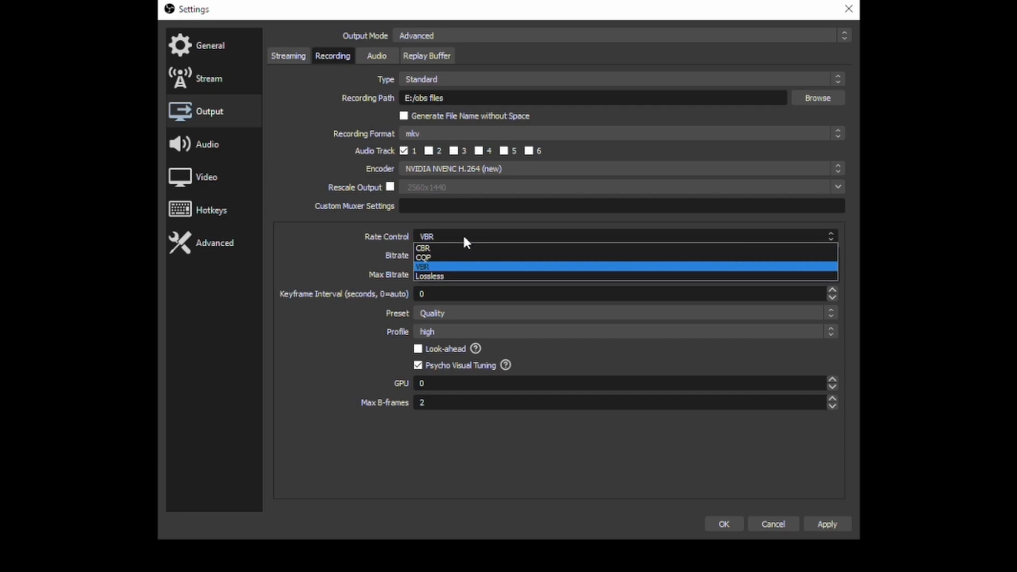
{"action": "left_click", "coordinate": [462, 233]}
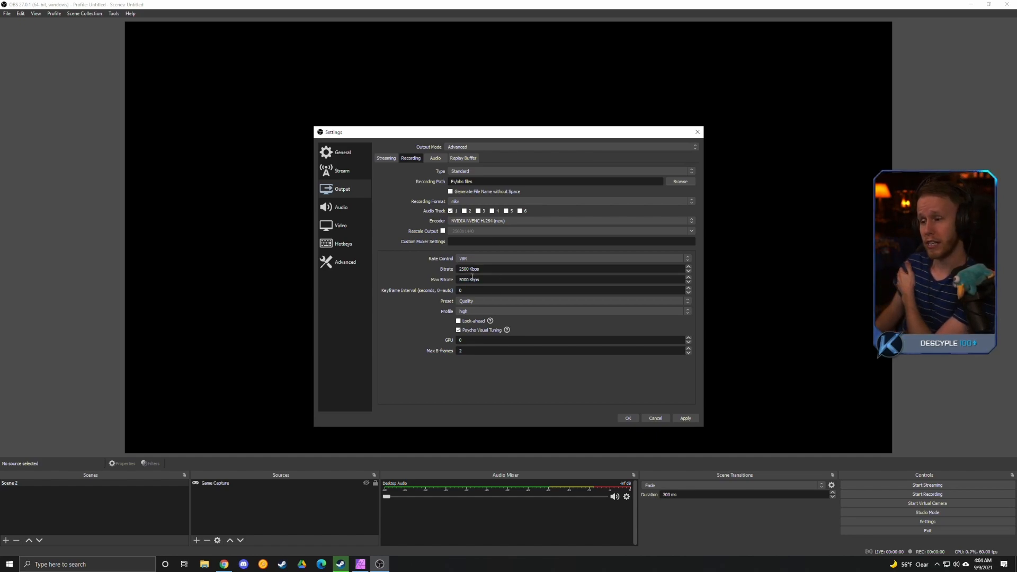
{"action": "left_click_drag", "start_coordinate": [471, 278], "coordinate": [455, 279]}
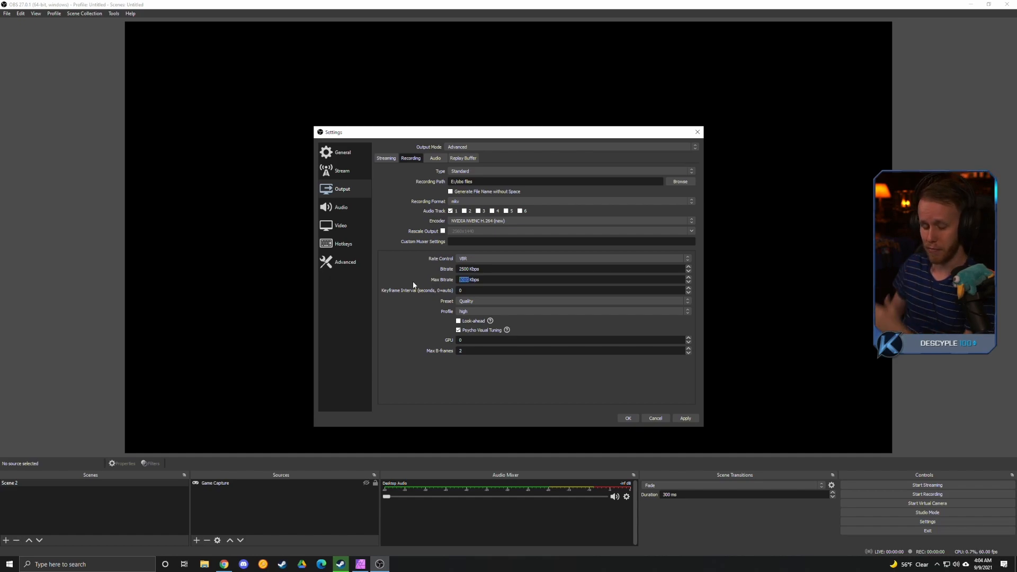
{"action": "type", "text": "60"}
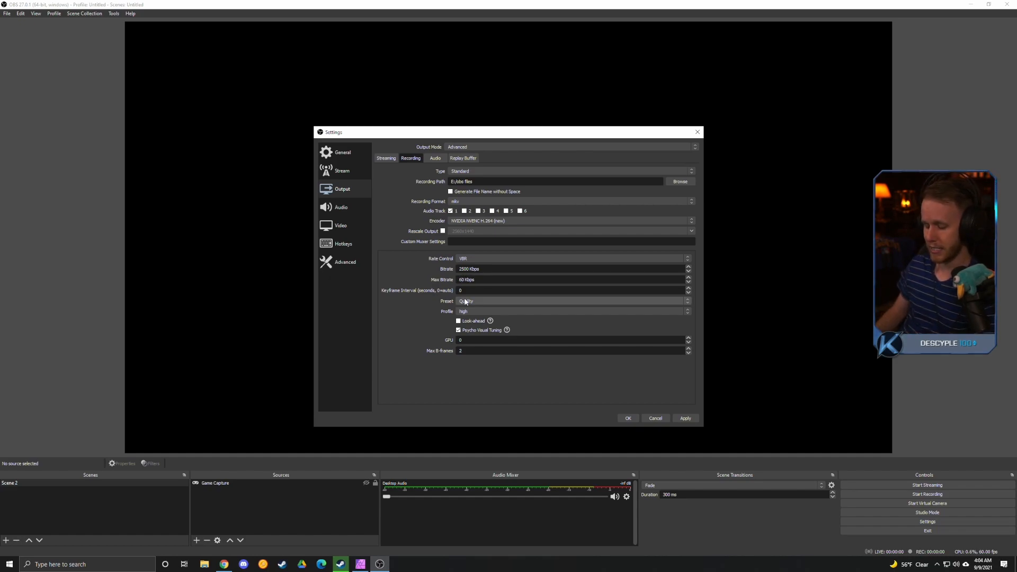
{"action": "type", "text": "000"}
Set the recording bitrate to 20000 Kbps and check the folder used as the recording path
{"action": "left_click_drag", "start_coordinate": [469, 269], "coordinate": [434, 268]}
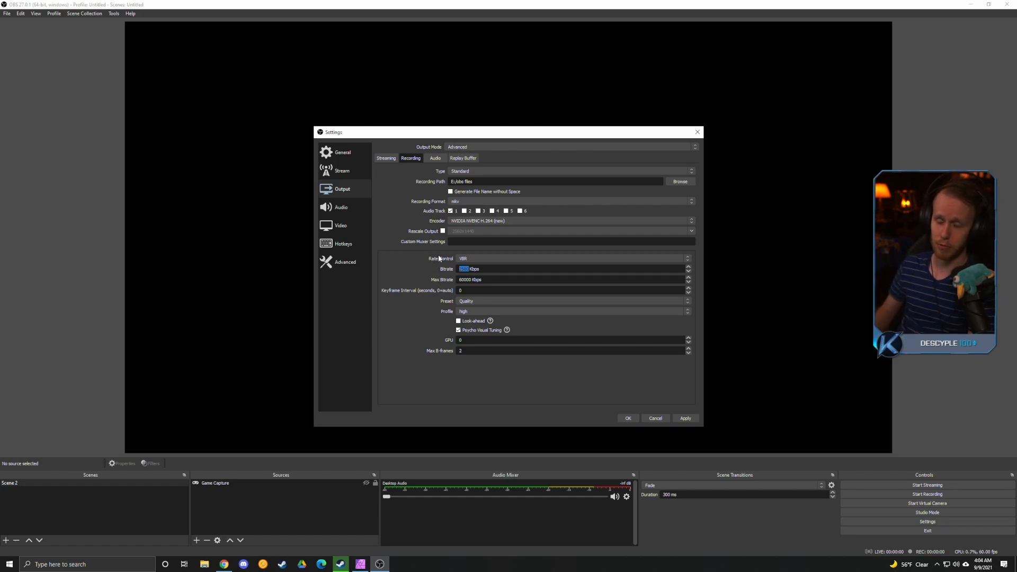
{"action": "left_click", "coordinate": [429, 264]}
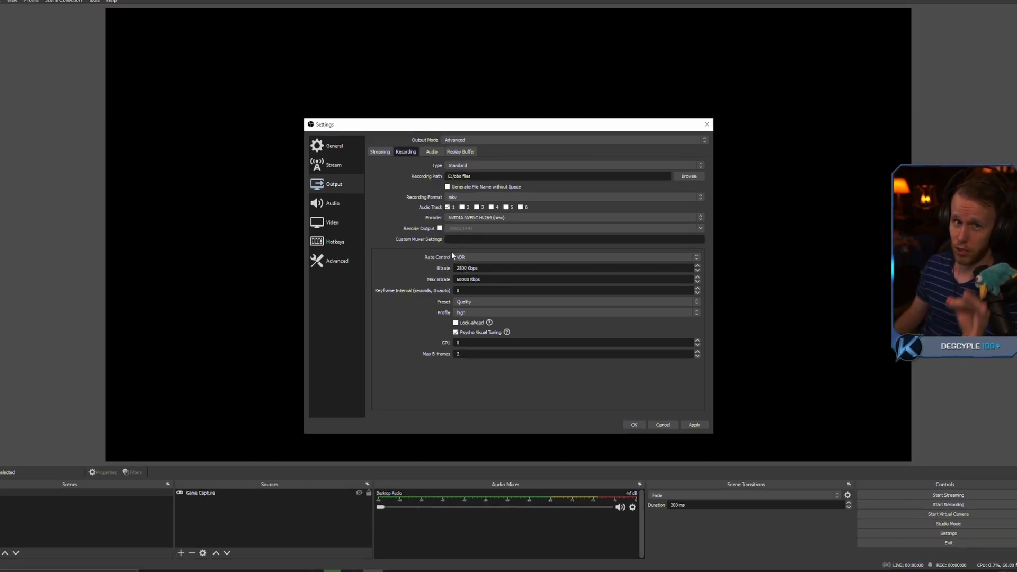
{"action": "left_click_drag", "start_coordinate": [457, 269], "coordinate": [468, 270]}
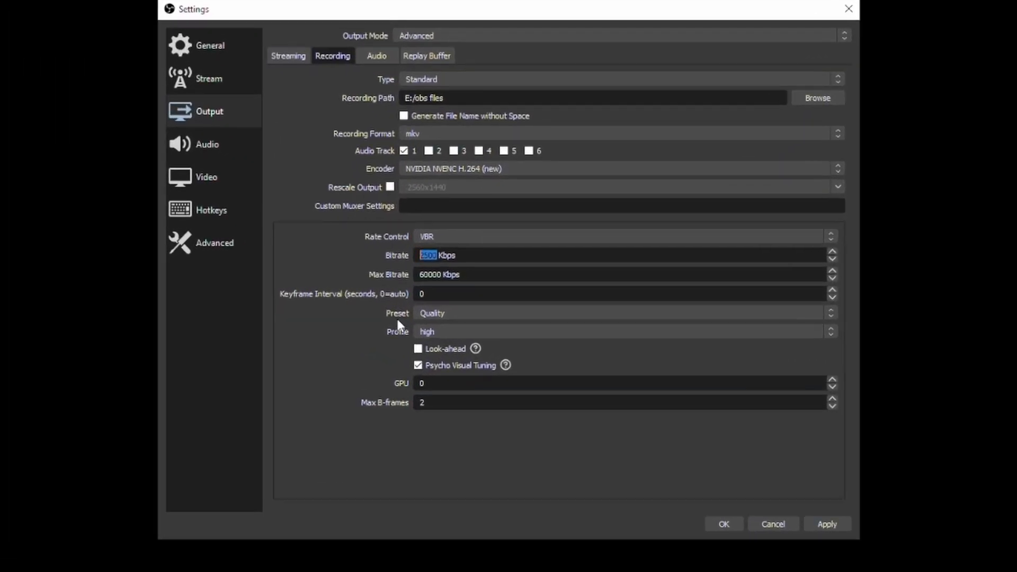
{"action": "type", "text": "20000"}
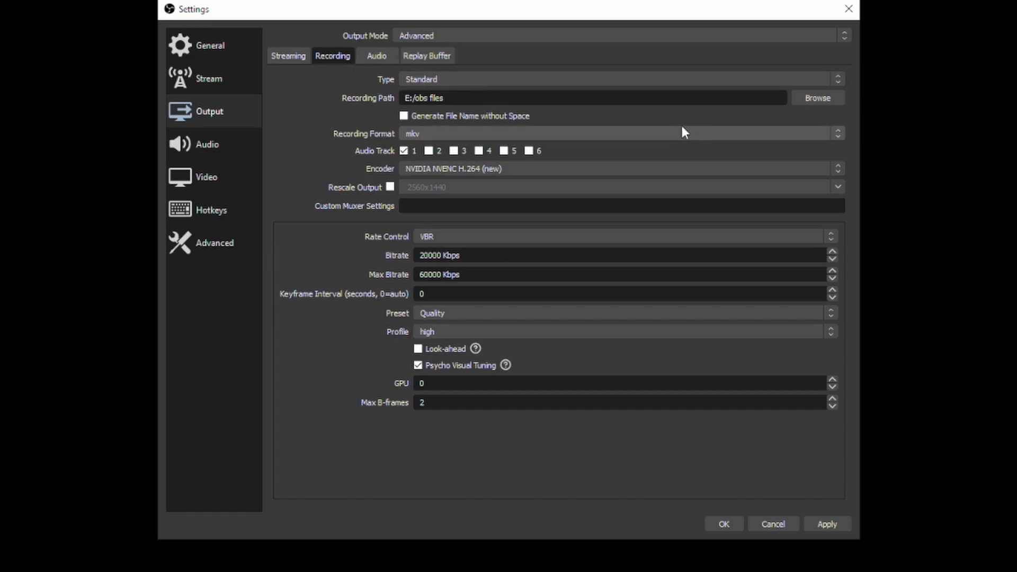
{"action": "left_click", "coordinate": [824, 102]}
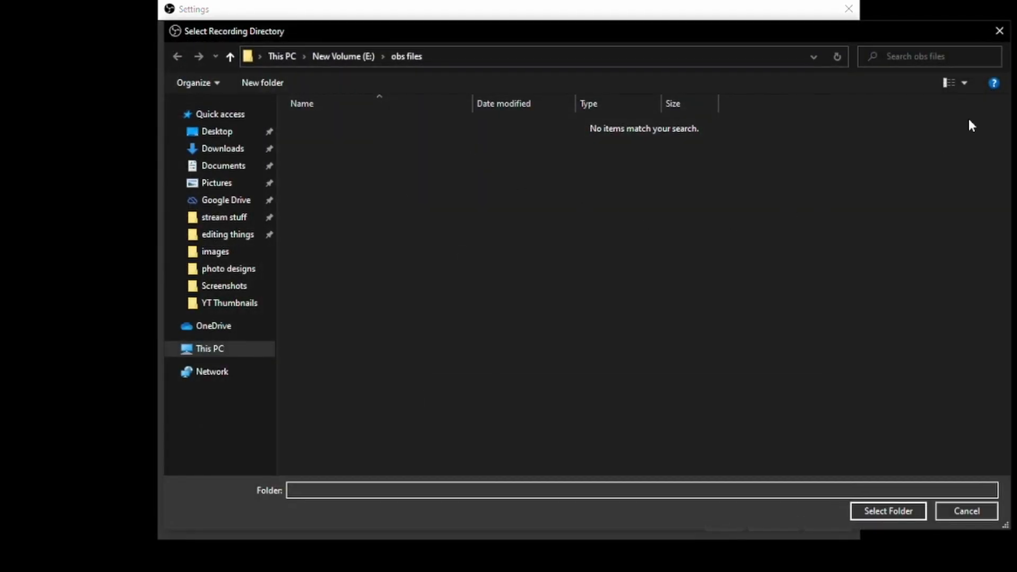
{"action": "left_click", "coordinate": [998, 32]}
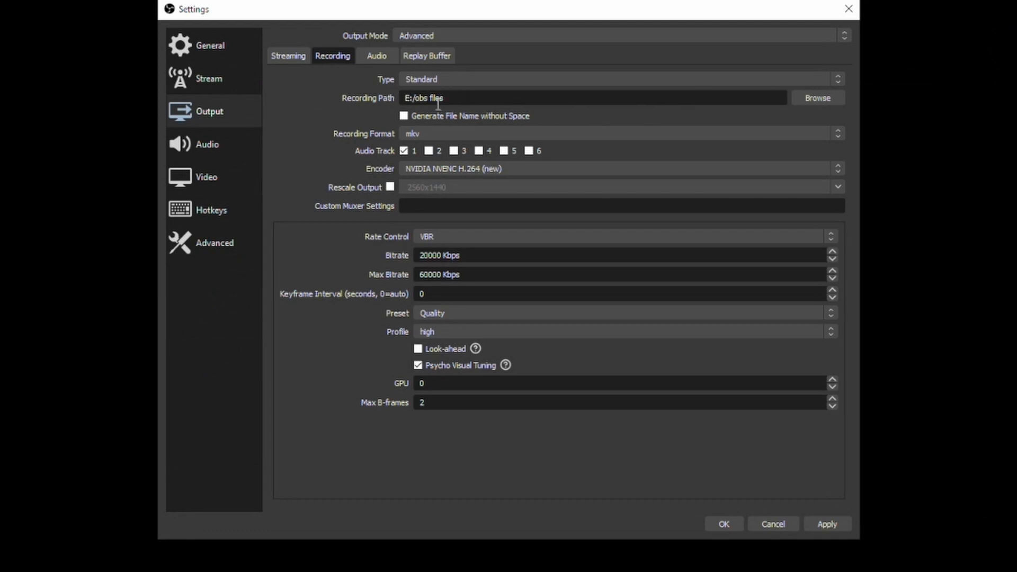
Enable the replay buffer with a maximum replay time of 60 s, apply the change and close the settings
{"action": "left_click", "coordinate": [437, 54]}
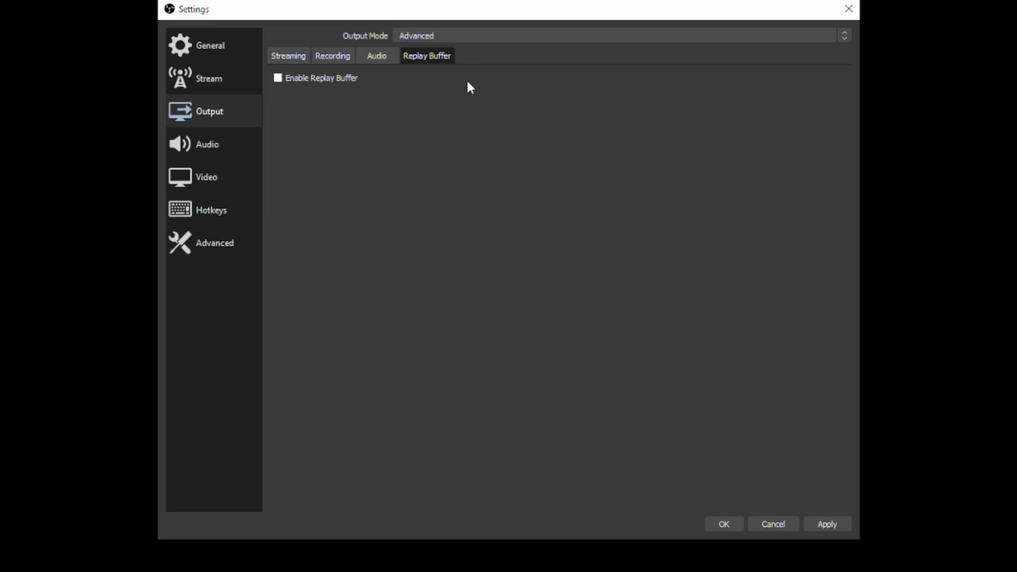
{"action": "left_click", "coordinate": [293, 85]}
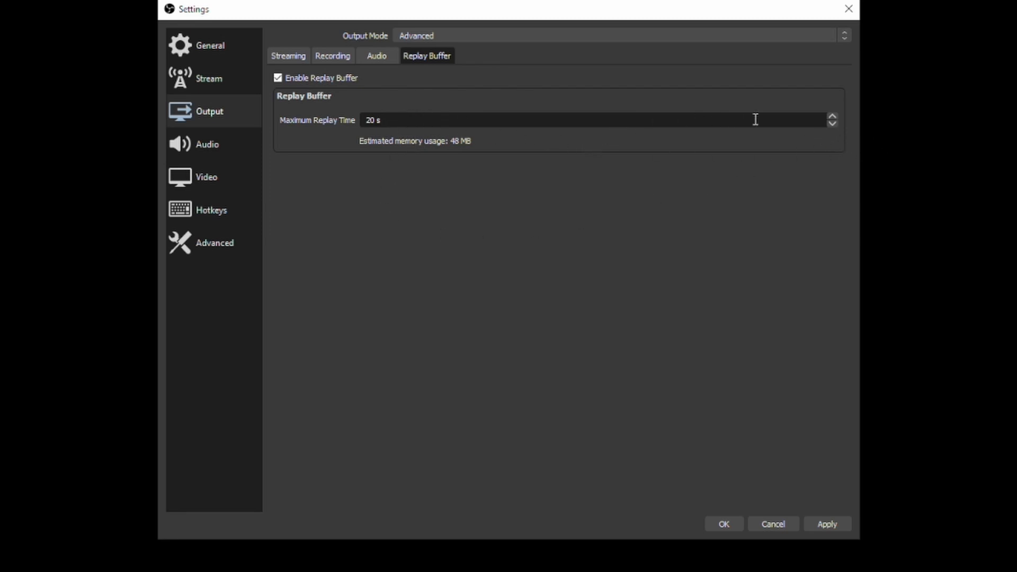
{"action": "left_click_drag", "start_coordinate": [772, 118], "coordinate": [301, 123]}
{"action": "type", "text": "60"}
{"action": "left_click", "coordinate": [826, 526]}
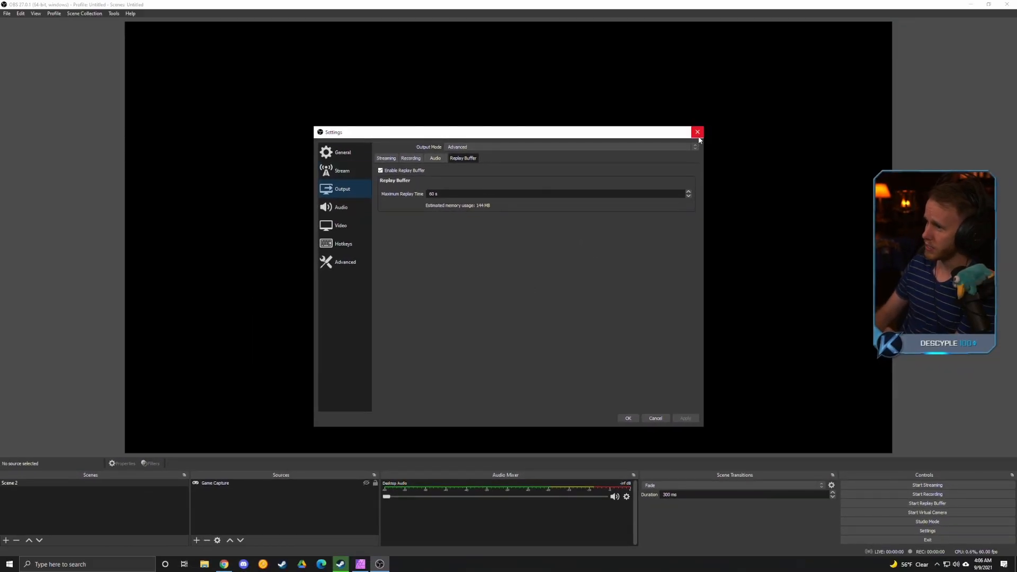
{"action": "left_click", "coordinate": [697, 131]}
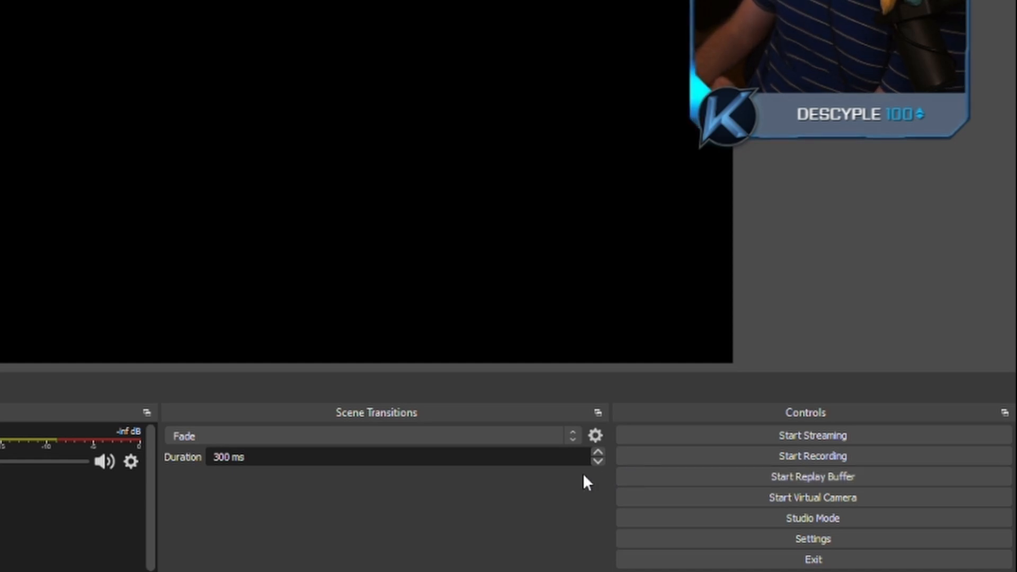
Start and stop the replay buffer as a trial
{"action": "left_click", "coordinate": [637, 477]}
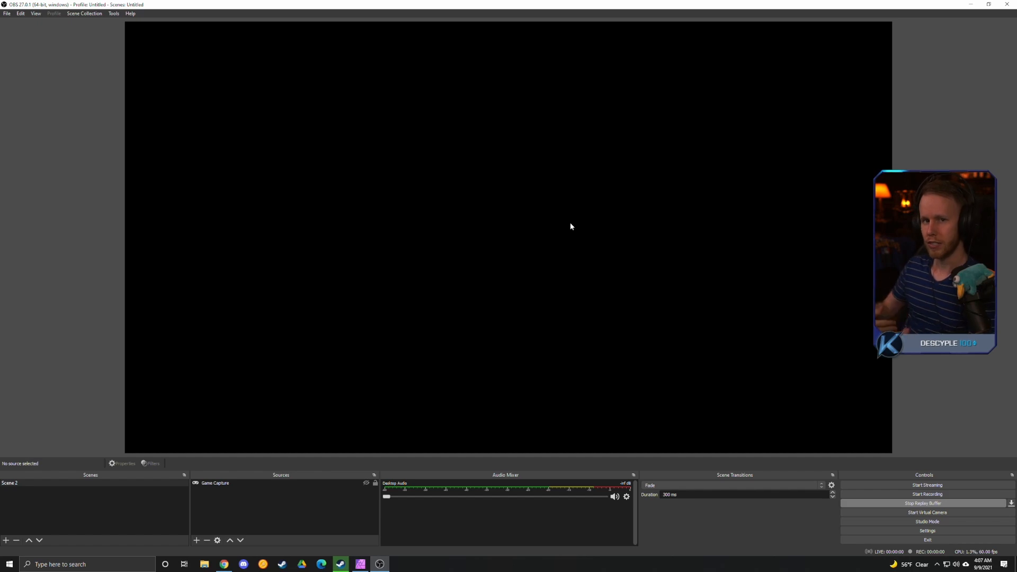
{"action": "left_click", "coordinate": [864, 503]}
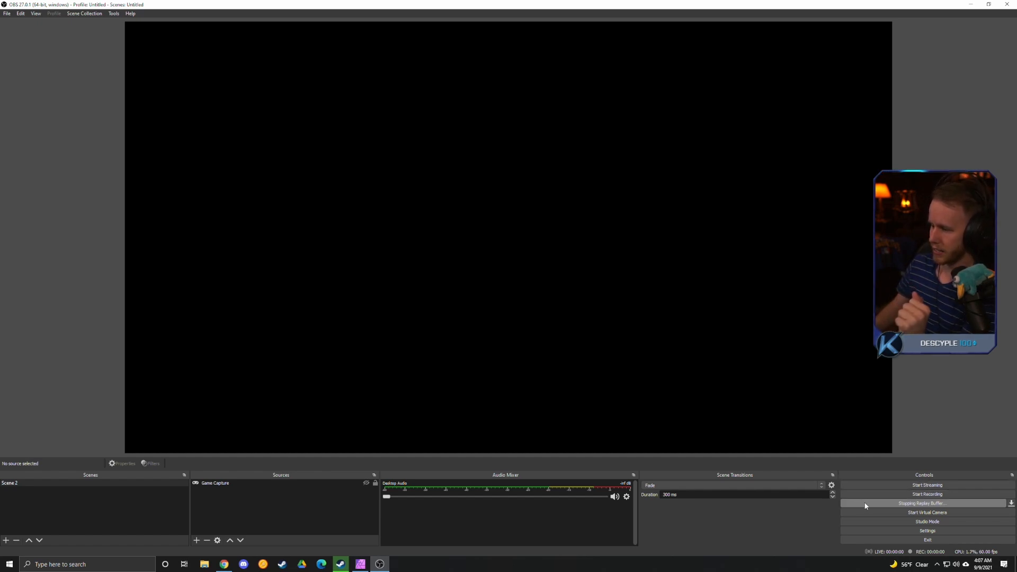
Open the Hotkeys settings and select the replay buffer's Save Replay hotkey for editing
{"action": "left_click", "coordinate": [1, 5]}
{"action": "left_click", "coordinate": [20, 157]}
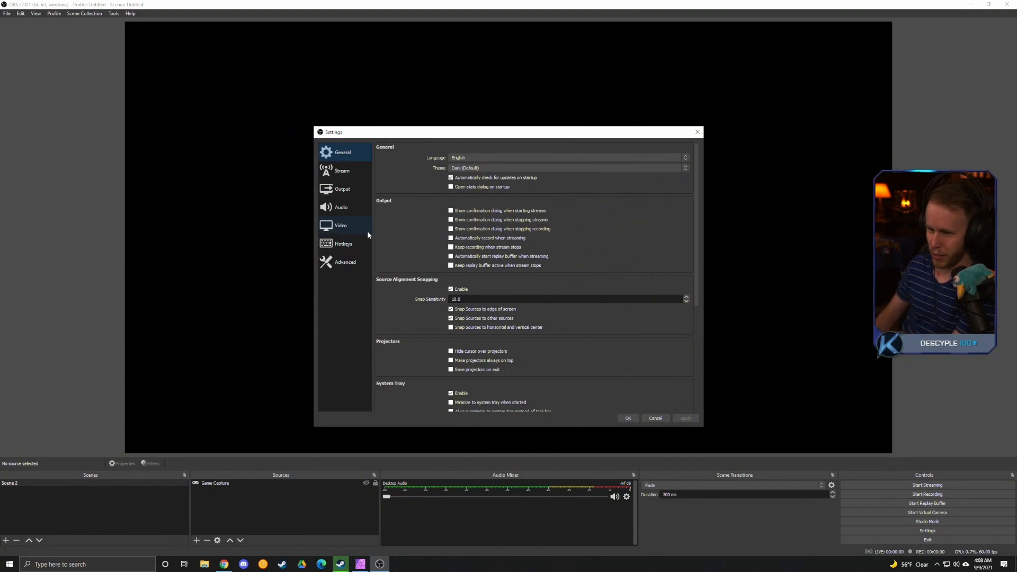
{"action": "left_click", "coordinate": [358, 245]}
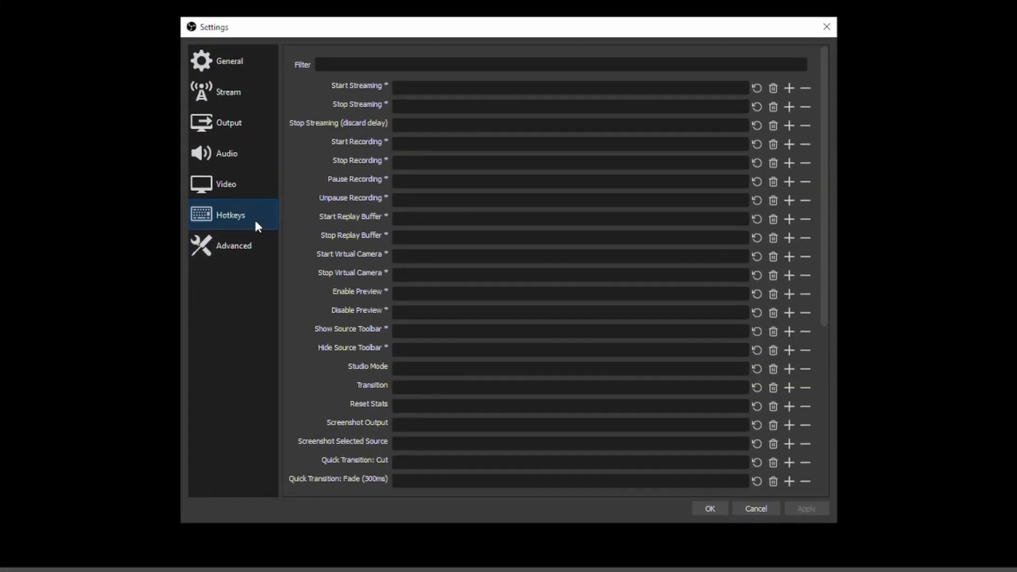
{"action": "scroll", "coordinate": [297, 131], "scroll_direction": "down", "scroll_amount": 3}
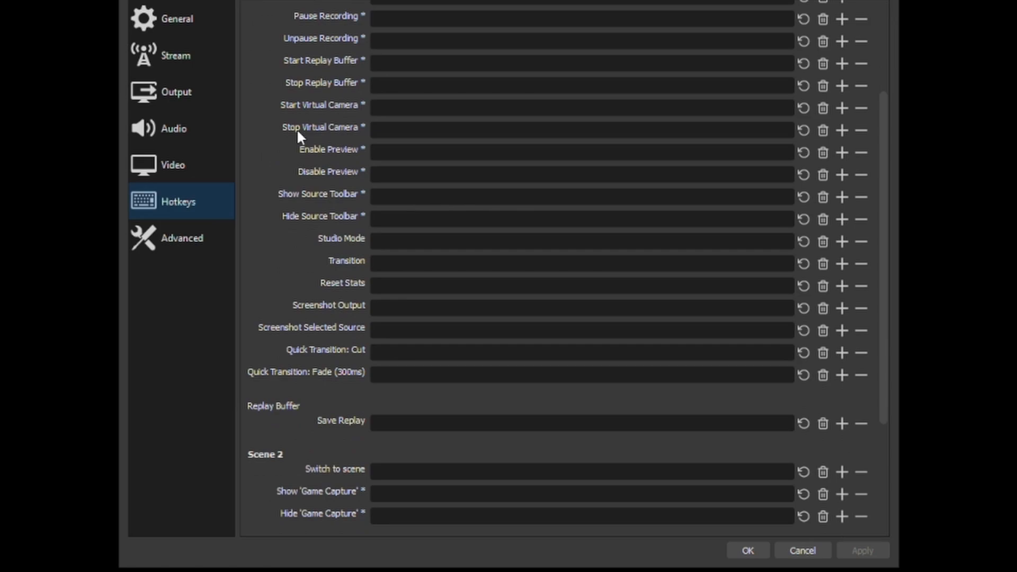
{"action": "scroll", "coordinate": [297, 128], "scroll_direction": "up", "scroll_amount": 3}
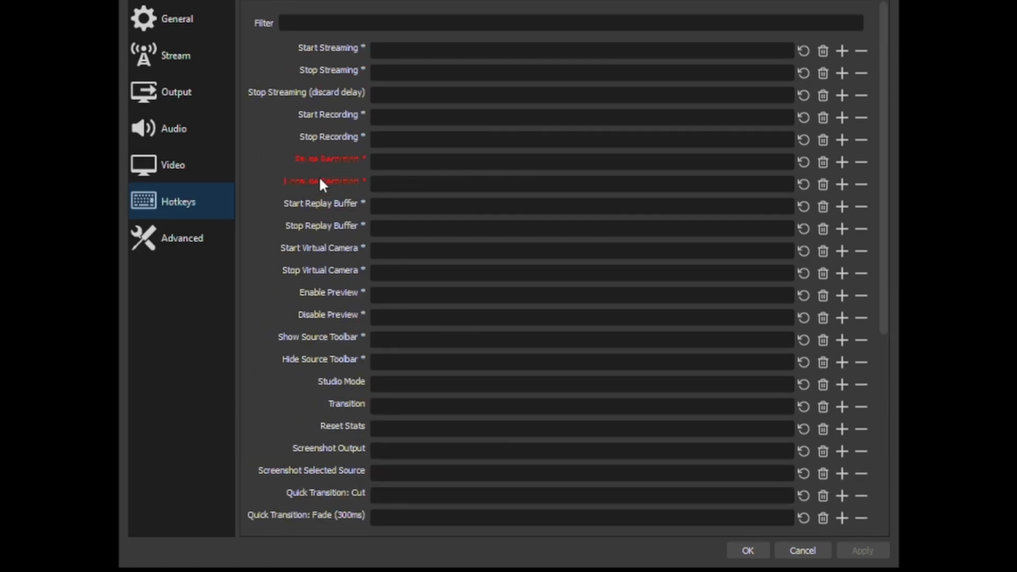
{"action": "scroll", "coordinate": [323, 341], "scroll_direction": "down", "scroll_amount": 3}
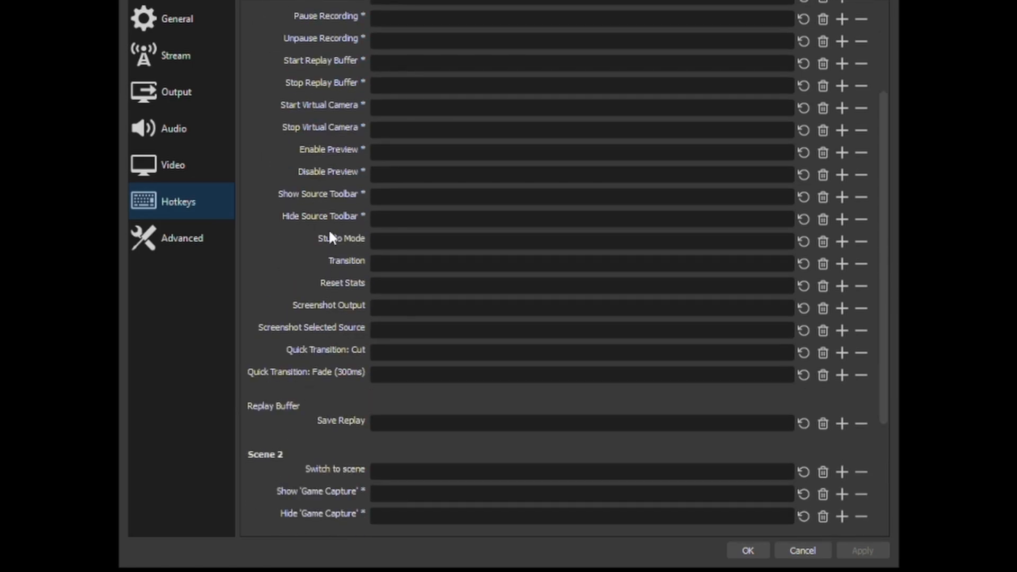
{"action": "scroll", "coordinate": [328, 249], "scroll_direction": "up", "scroll_amount": 1}
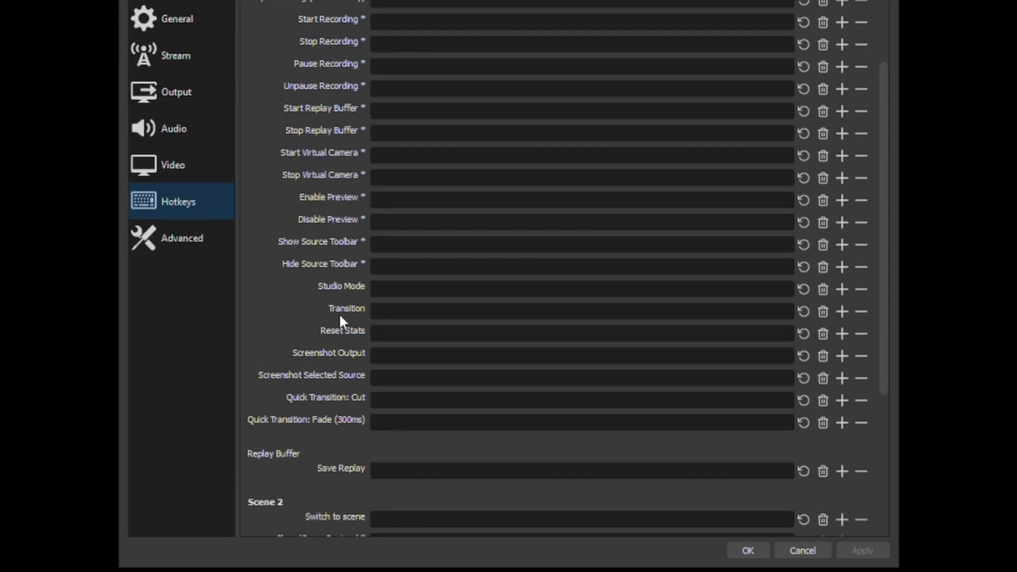
{"action": "scroll", "coordinate": [350, 419], "scroll_direction": "down", "scroll_amount": 2}
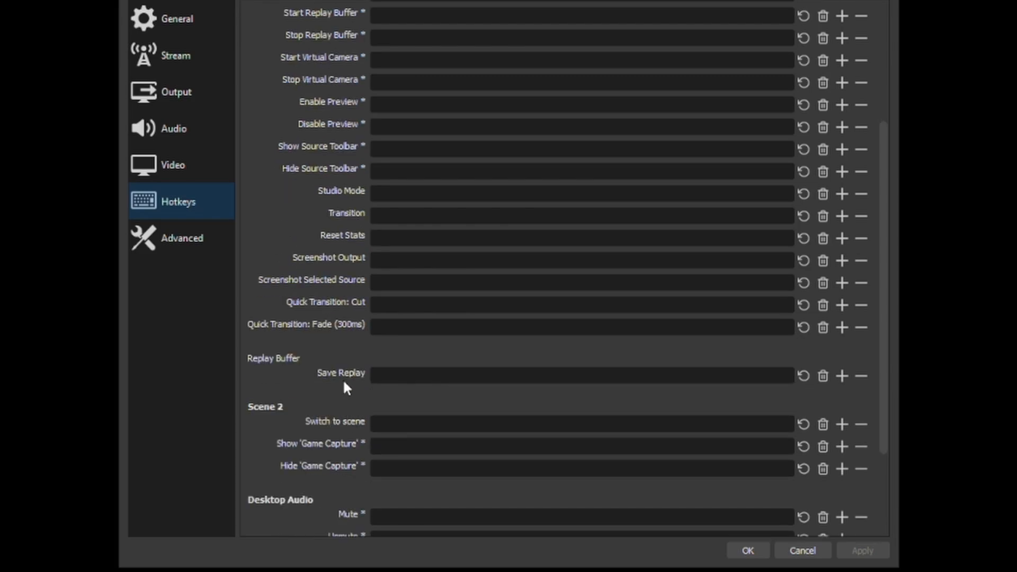
{"action": "left_click", "coordinate": [390, 375]}
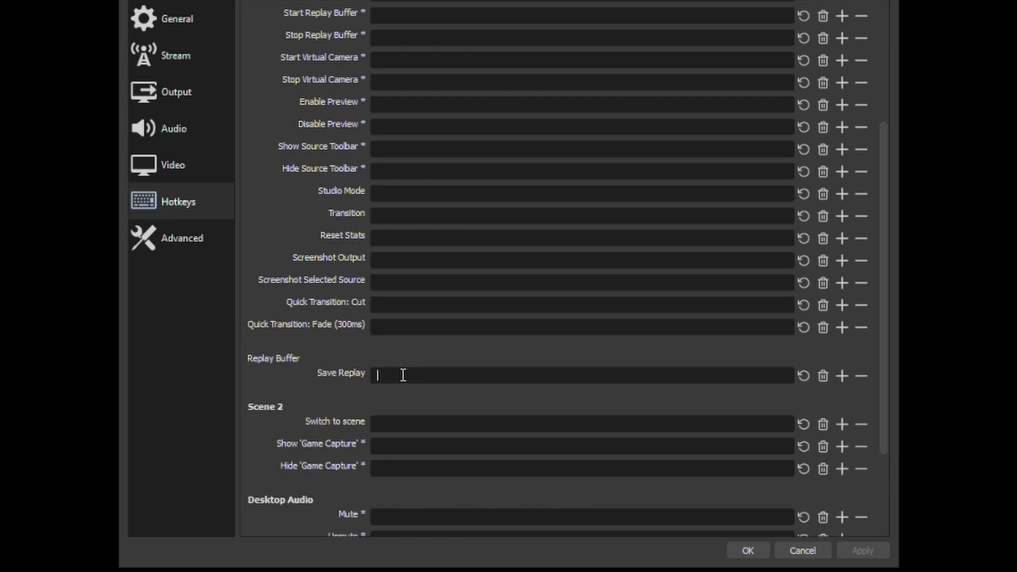
Try out a single function key and several Ctrl combinations as the Save Replay hotkey
{"action": "key", "text": "F9"}
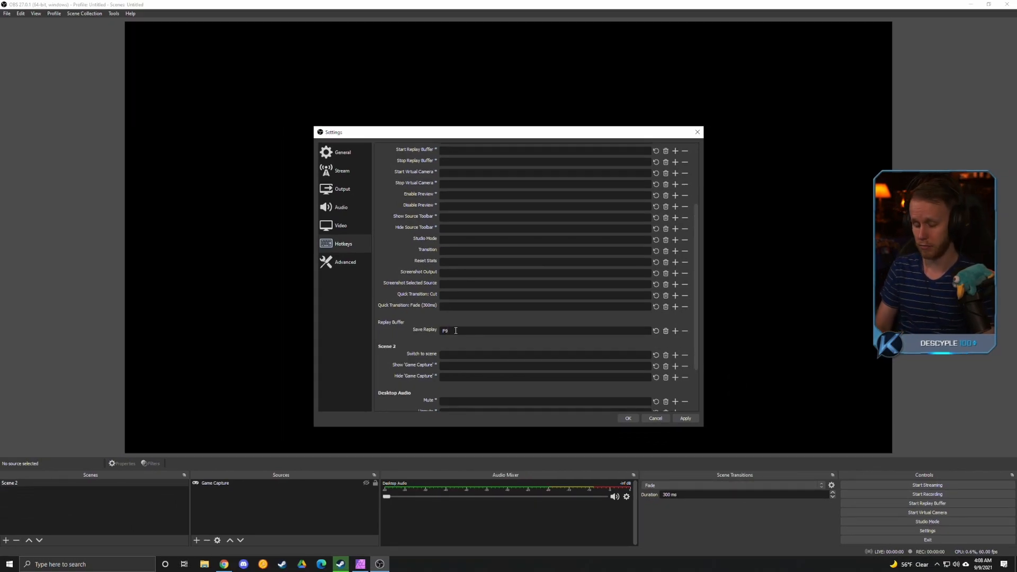
{"action": "key", "text": "BackSpace"}
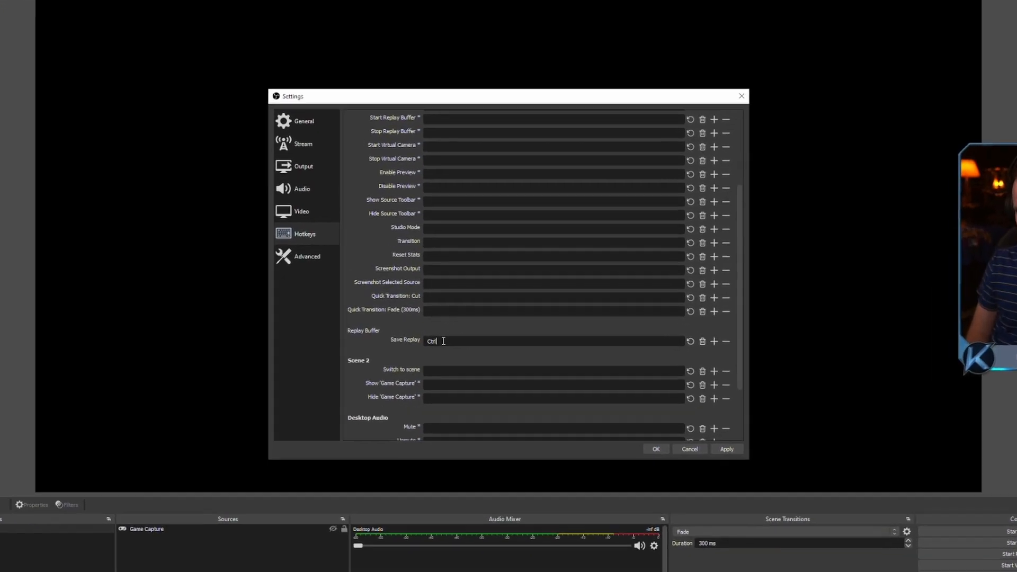
{"action": "key", "text": "ctrl"}
{"action": "key", "text": "ctrl+t"}
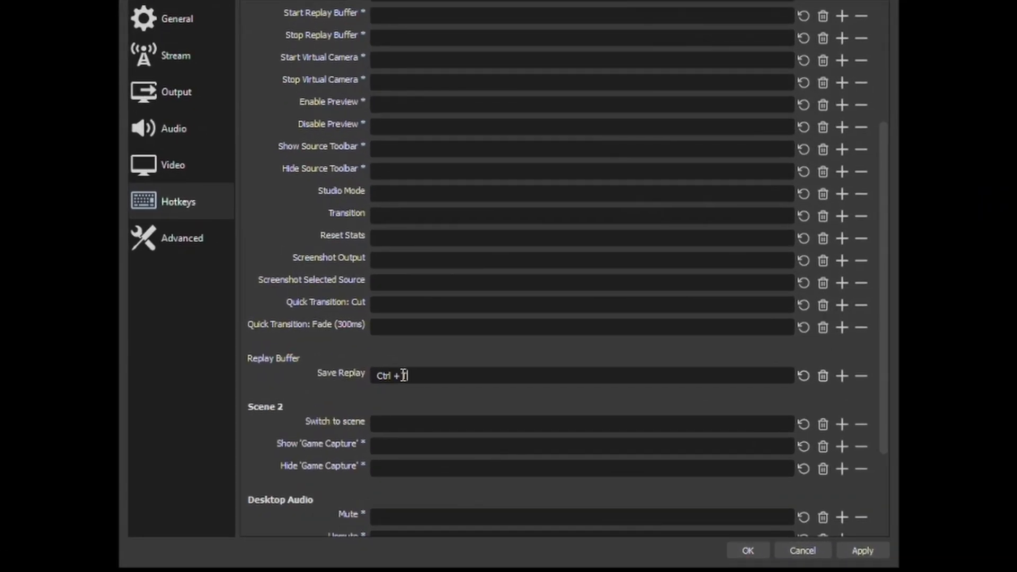
{"action": "key", "text": "ctrl+s"}
{"action": "key", "text": "ctrl+f"}
{"action": "key", "text": "ctrl+0"}
{"action": "key", "text": "BackSpace"}
Assign Ctrl + Shift + O as the Save Replay hotkey, apply it and close the settings
{"action": "key", "text": "ctrl+shift"}
{"action": "key", "text": "ctrl+shift+o"}
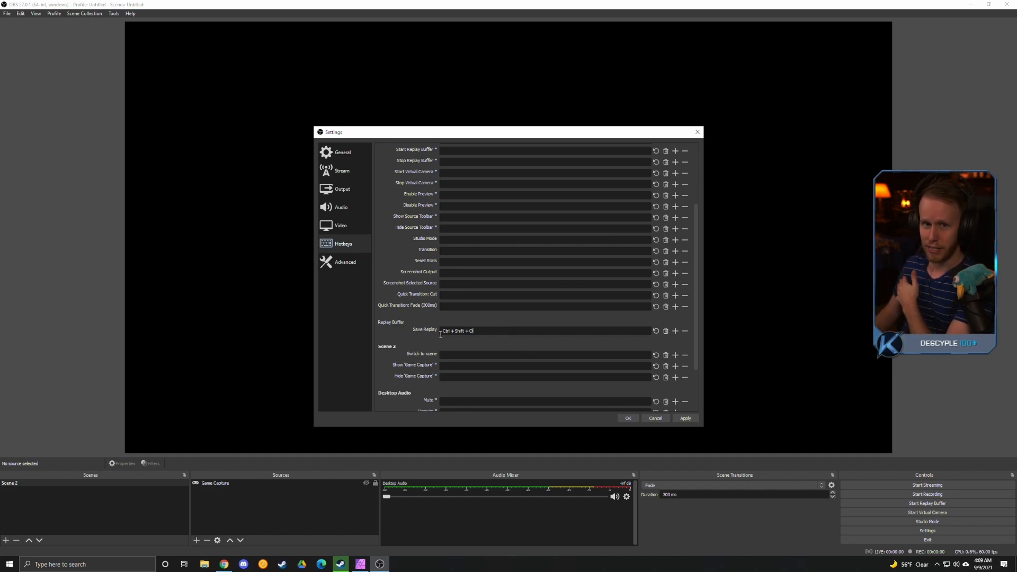
{"action": "left_click", "coordinate": [684, 418]}
{"action": "left_click", "coordinate": [628, 419]}
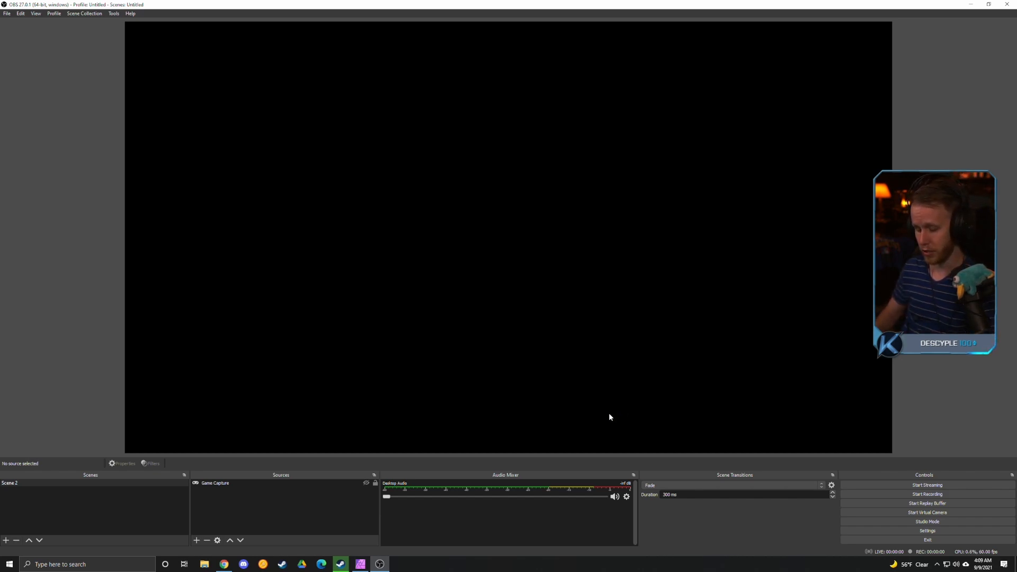
Start the replay buffer and save a replay with the assigned hotkey
{"action": "left_click", "coordinate": [856, 502]}
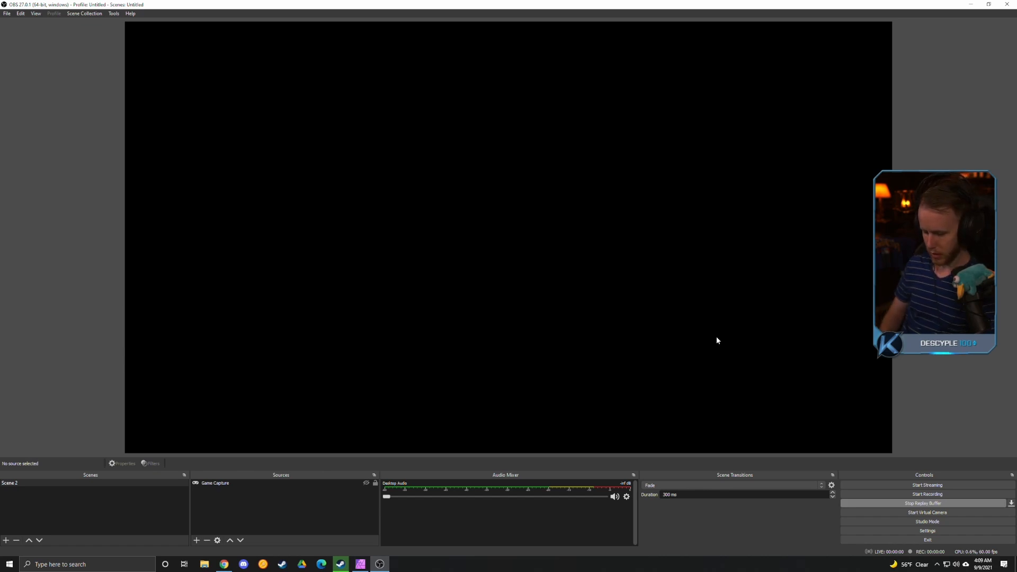
{"action": "key", "text": "F9"}
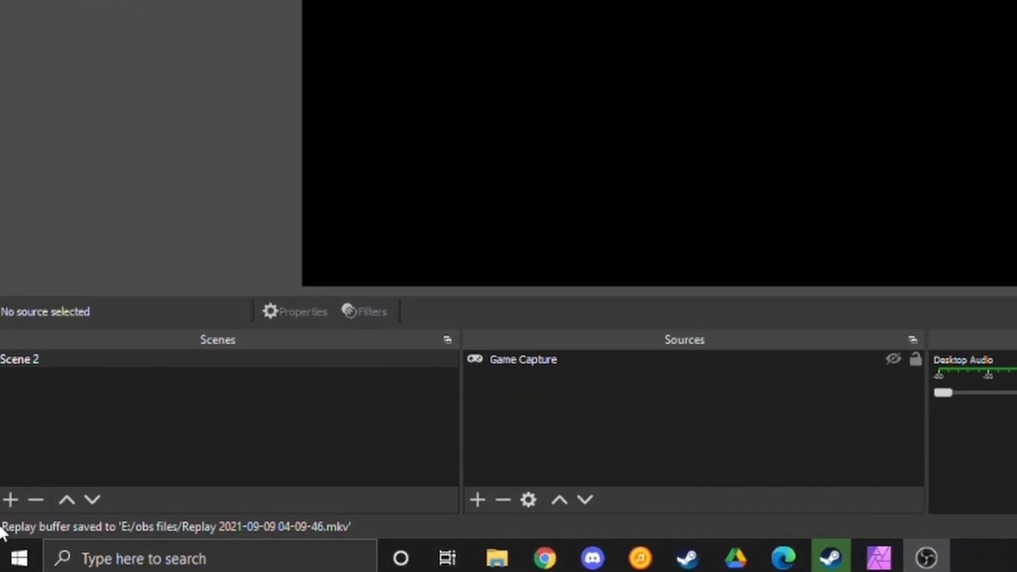